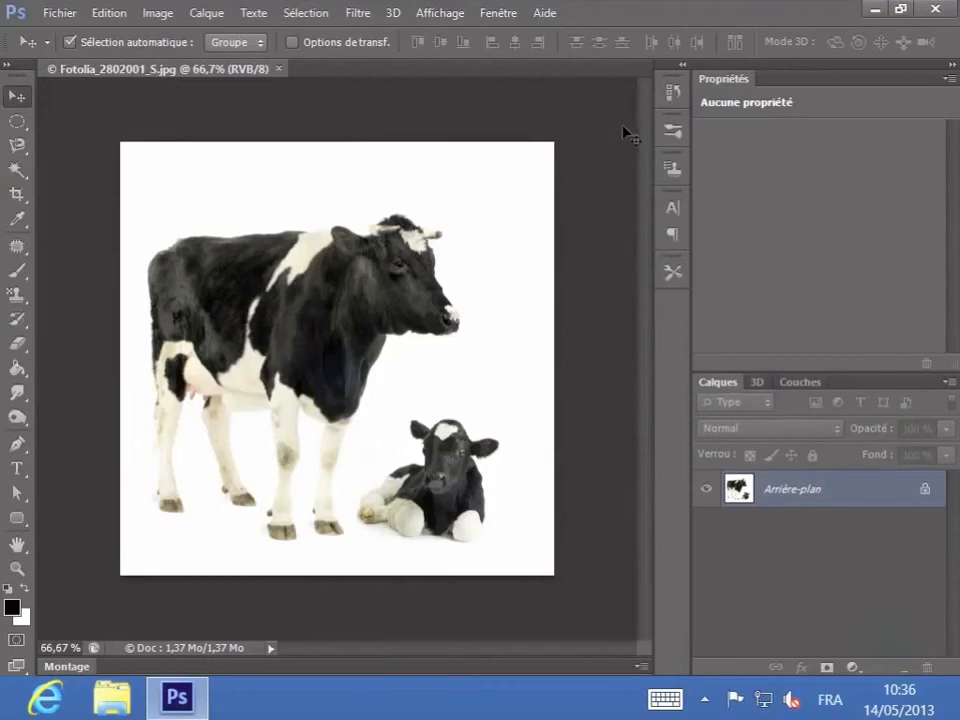
Save a history snapshot of the freshly opened, unedited cow photo.
left_click(672, 93)
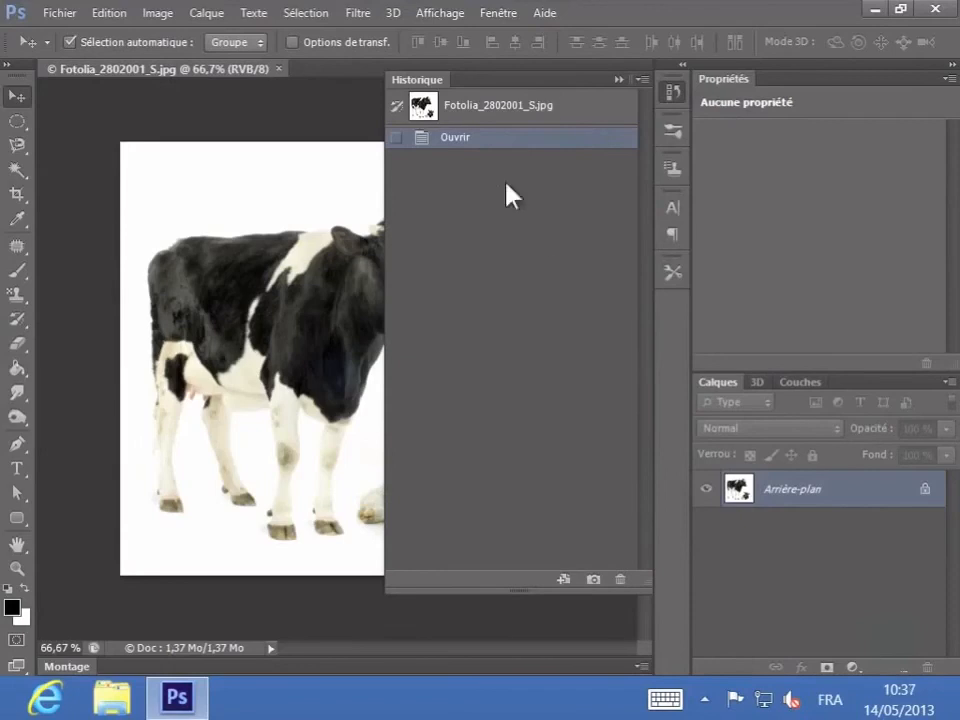
left_click(593, 580)
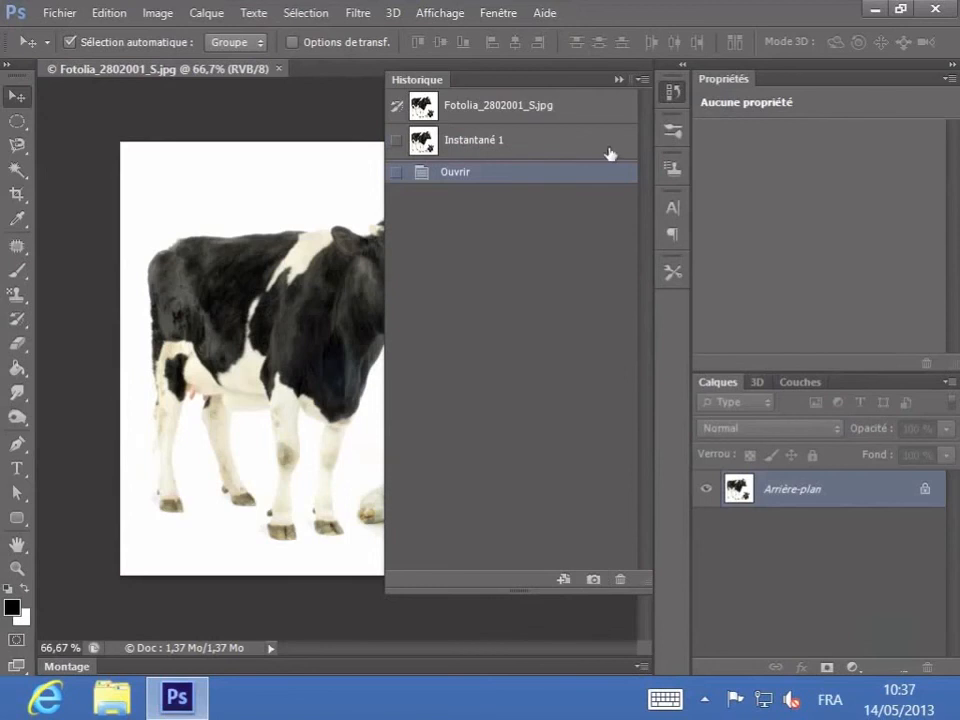
left_click(619, 79)
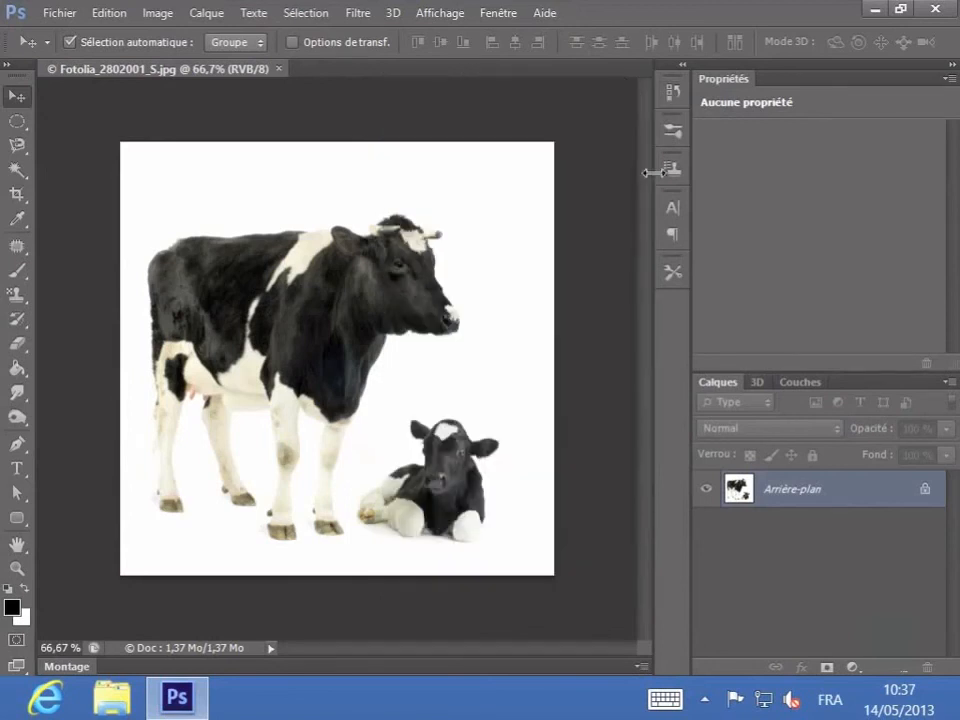
Convert the background into a regular layer with the default name and add an empty layer above it.
double_click(835, 492)
left_click(658, 221)
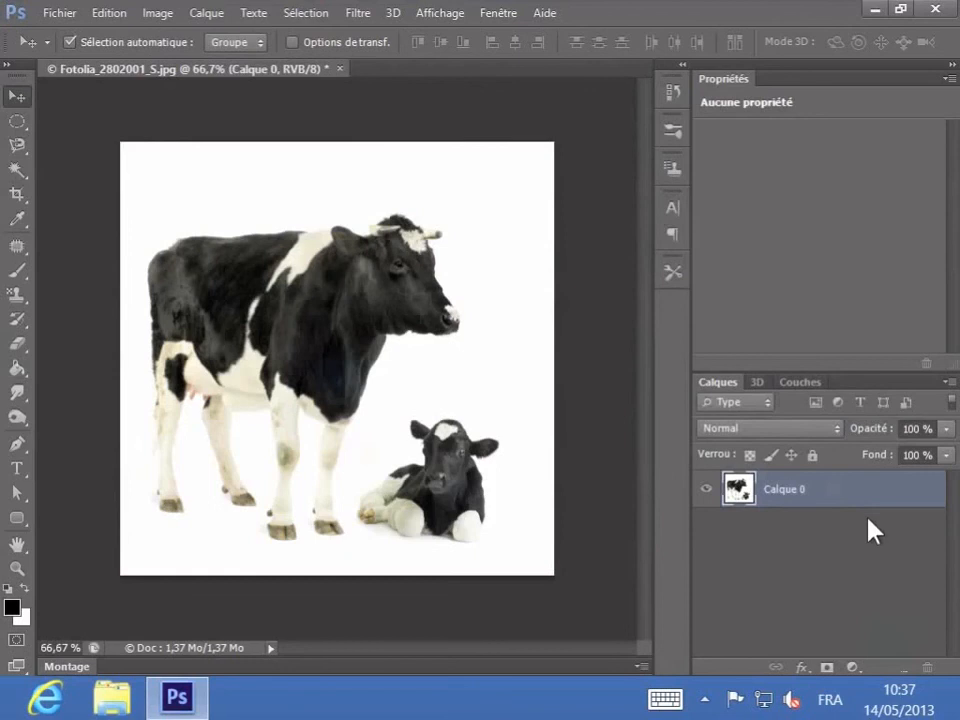
left_click(900, 672)
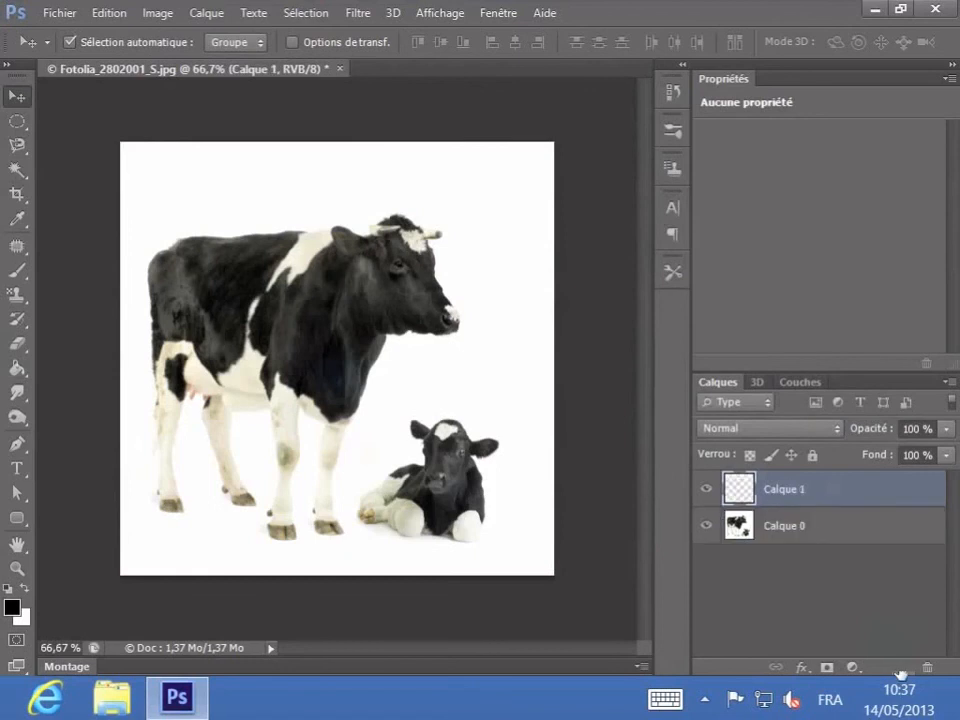
Fill the empty layer with the current custom pattern (Motif) and move it below the cow layer Calque 0.
left_click(108, 12)
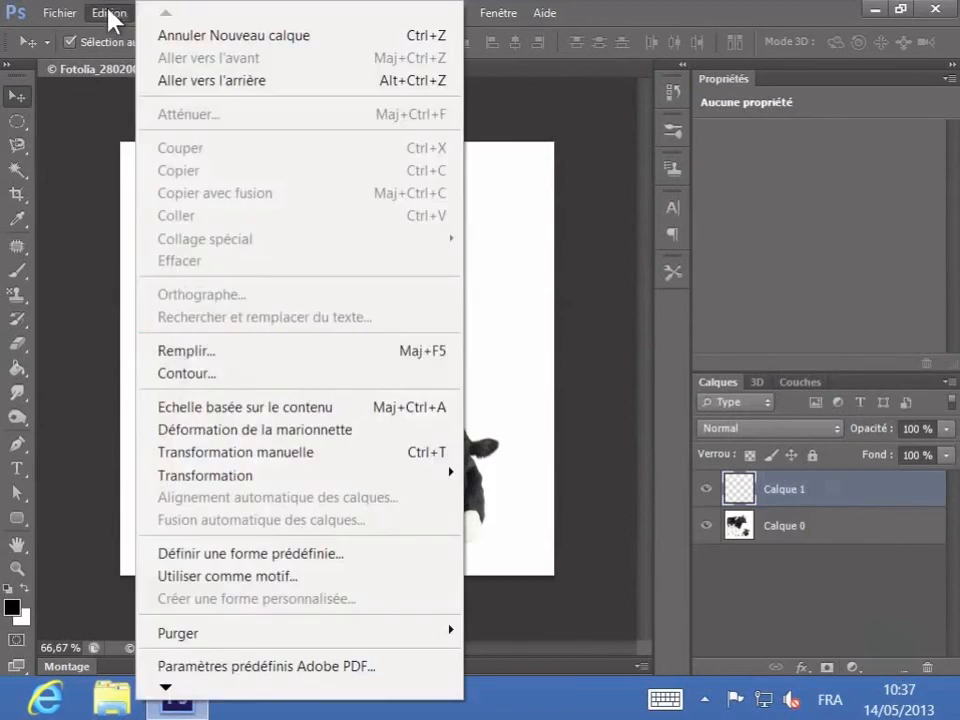
left_click(232, 350)
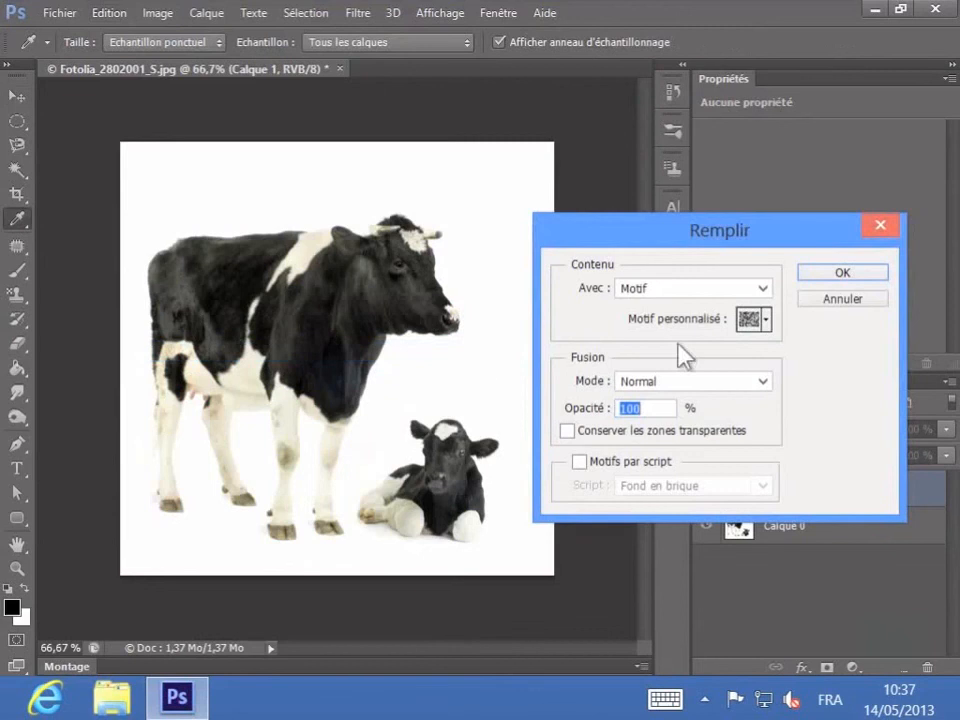
left_click(755, 289)
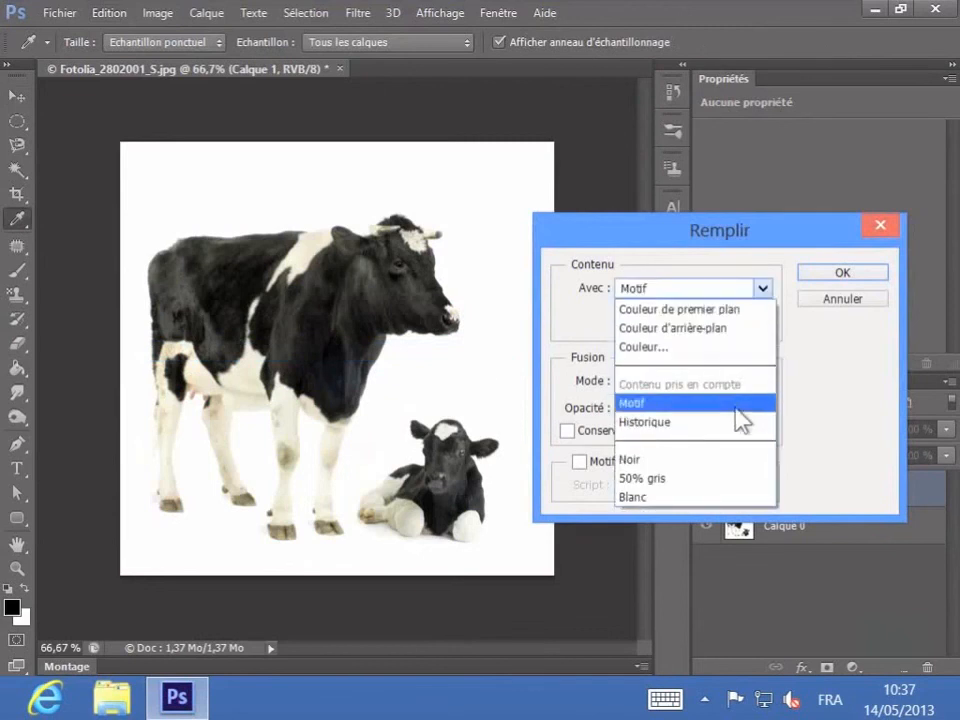
left_click(737, 398)
left_click(840, 274)
key("v")
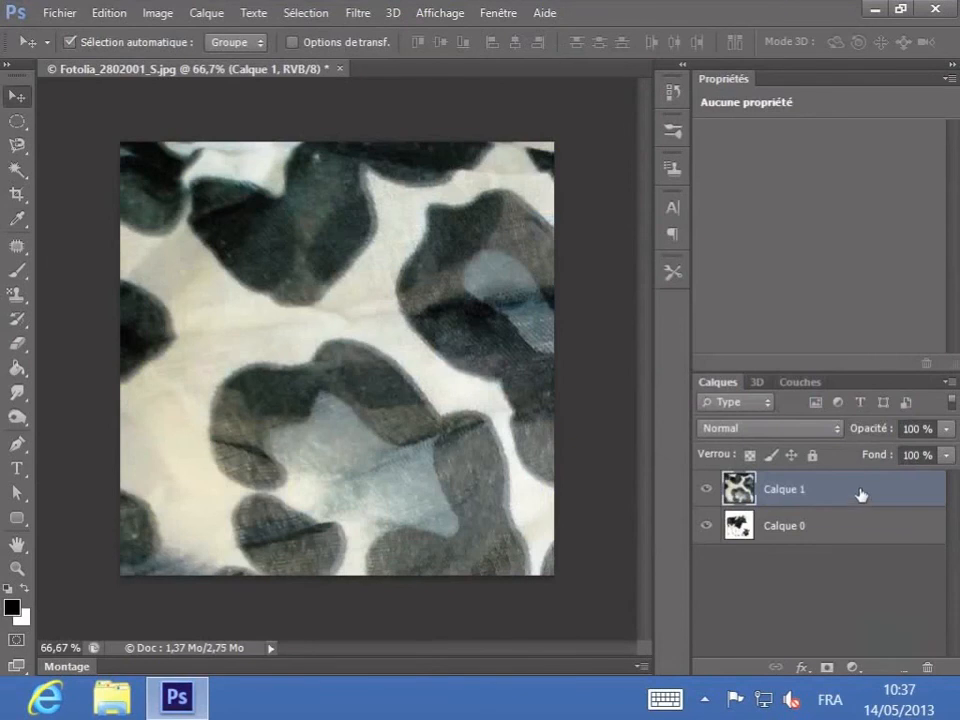
left_click_drag(859, 495, 853, 557)
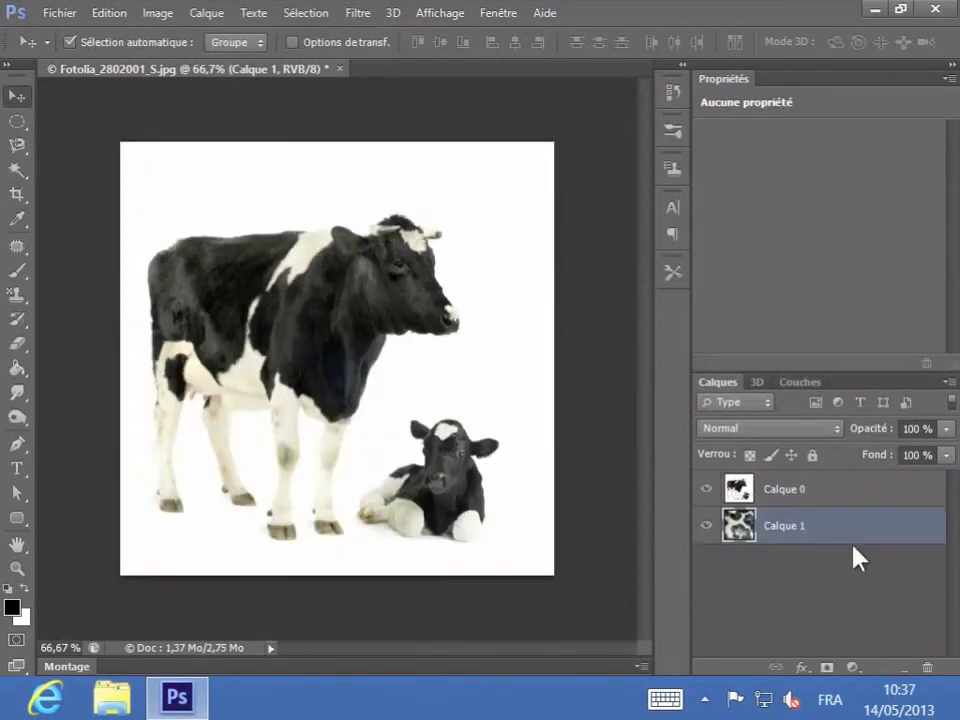
Remove the white background from Calque 0 with the Magic Wand at tolerance 32 and deselect.
left_click(831, 495)
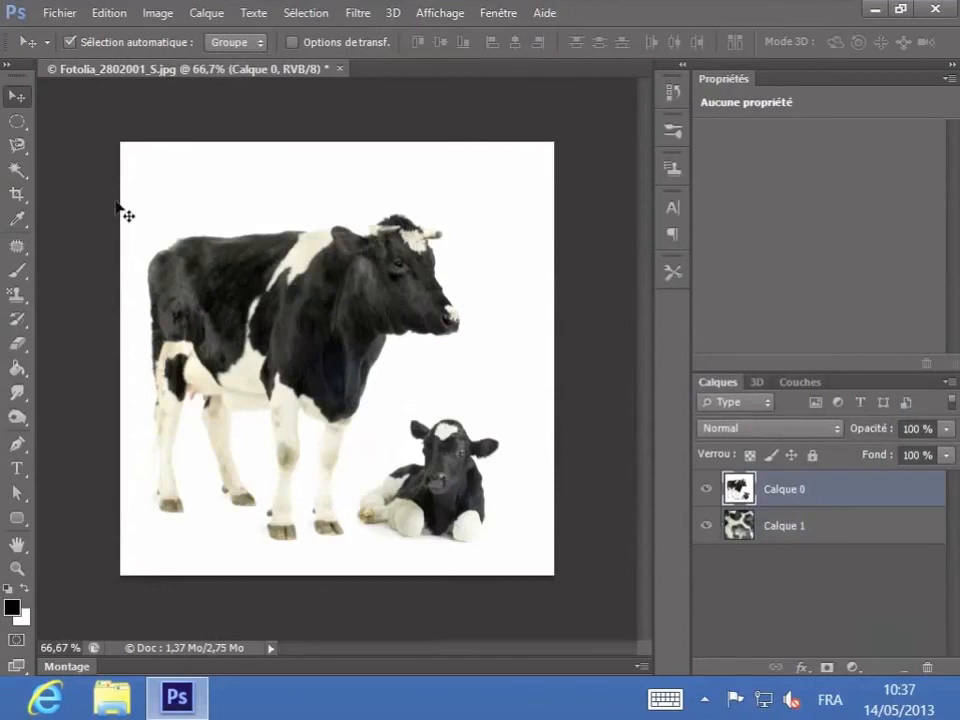
left_click(27, 175)
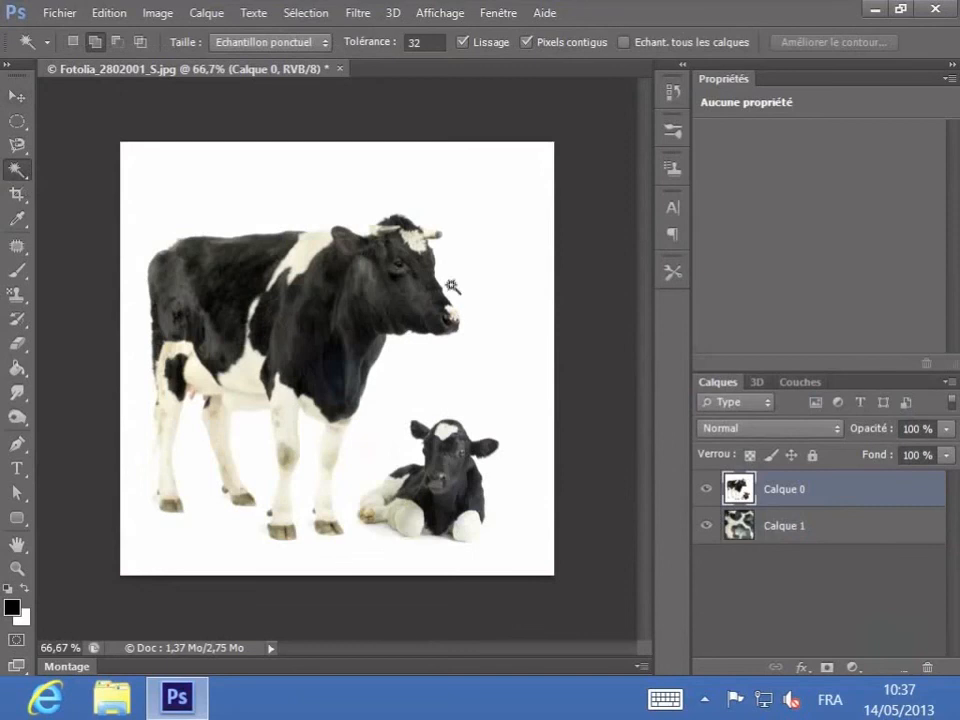
left_click(486, 360)
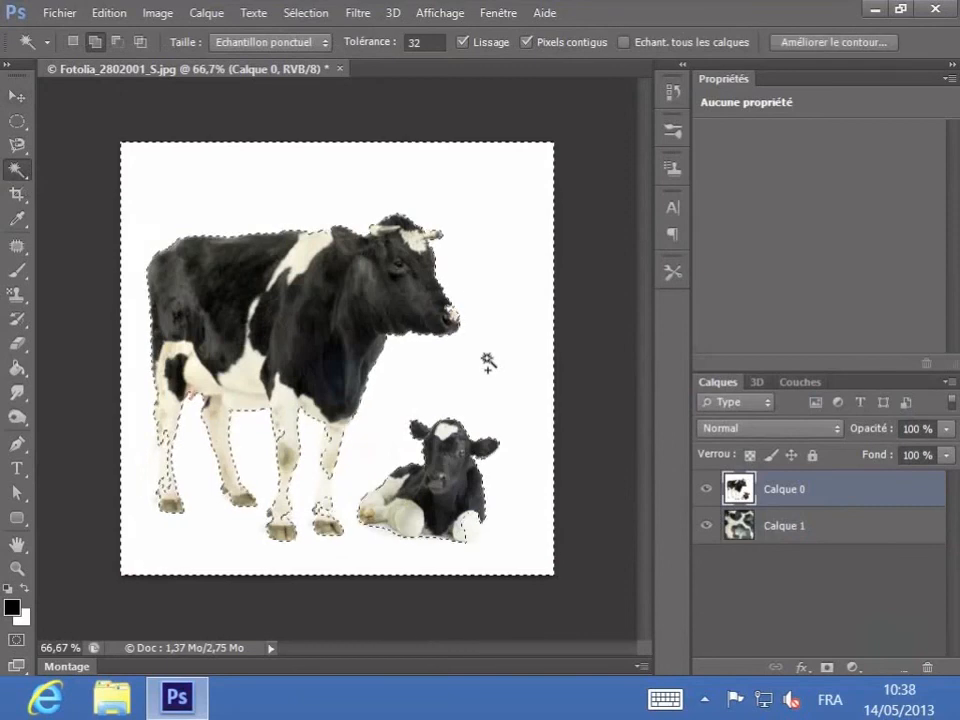
key("Delete")
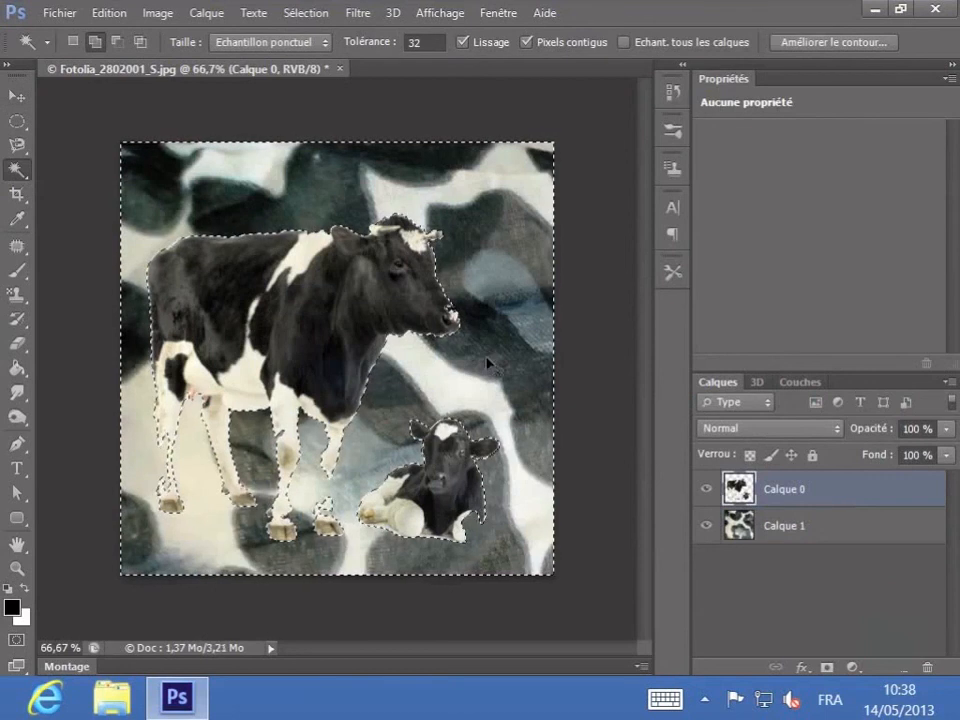
key("ctrl+d")
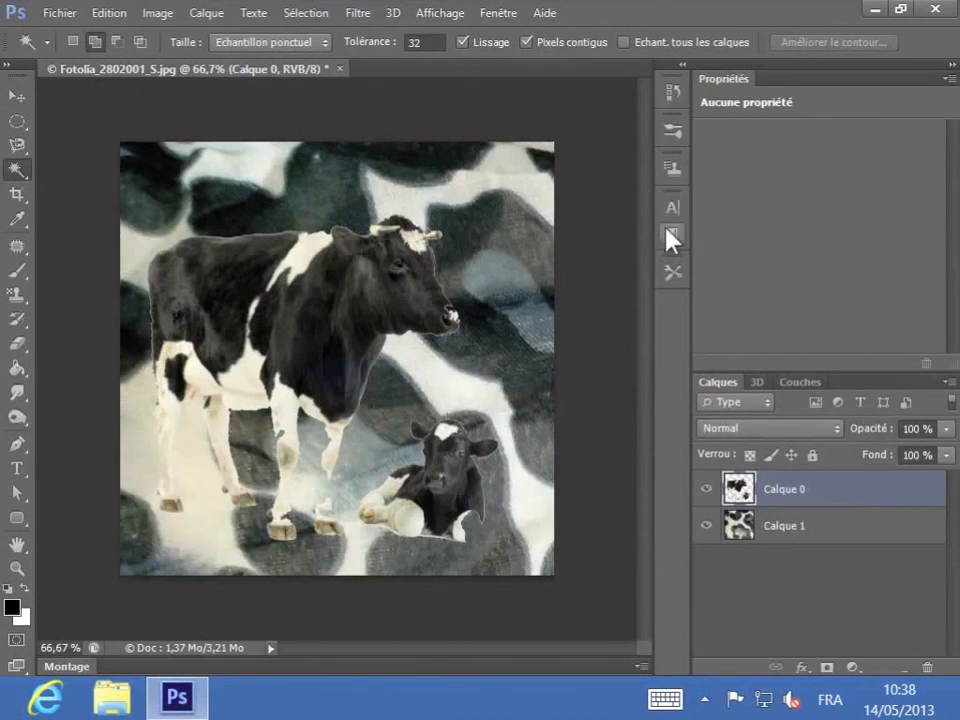
Save a history snapshot of the pattern-background composition, compare it with Instantané 1, and return to the new snapshot.
left_click(670, 93)
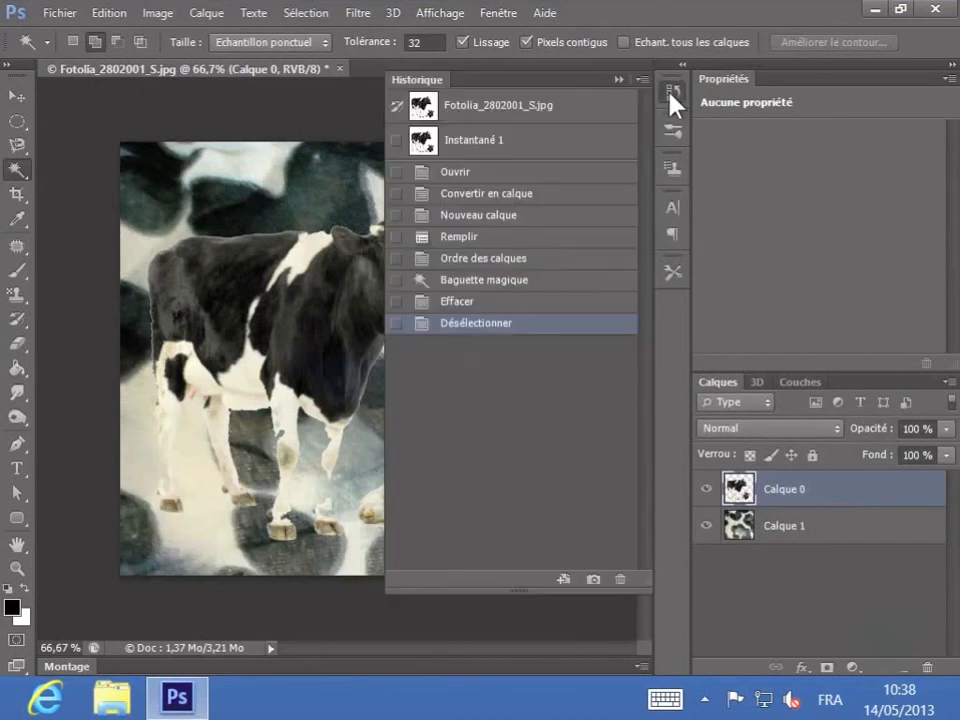
left_click(594, 580)
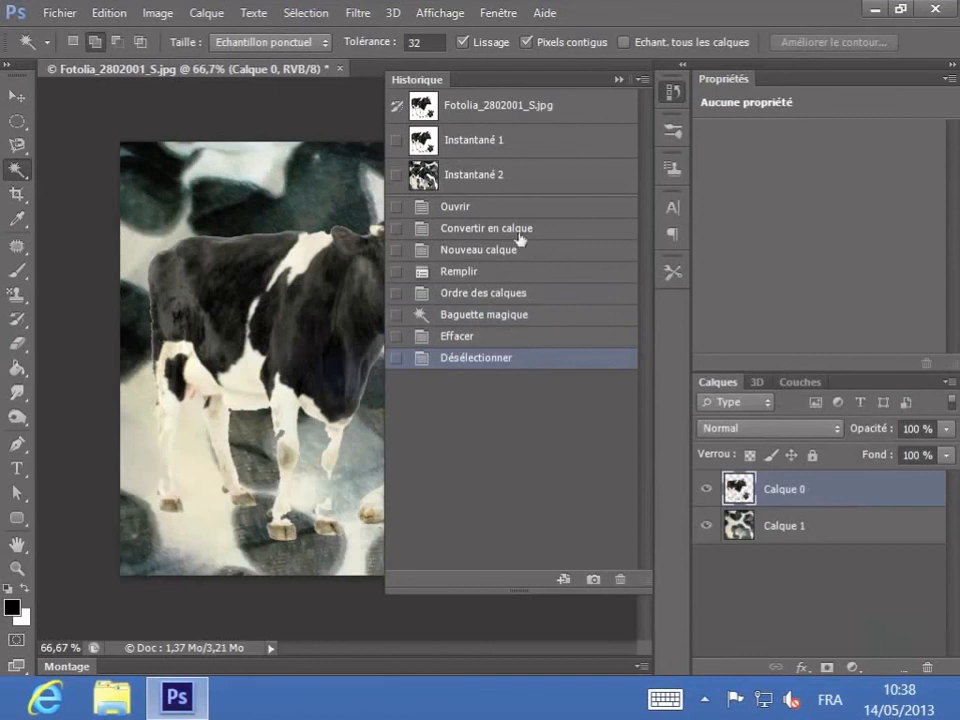
left_click(473, 143)
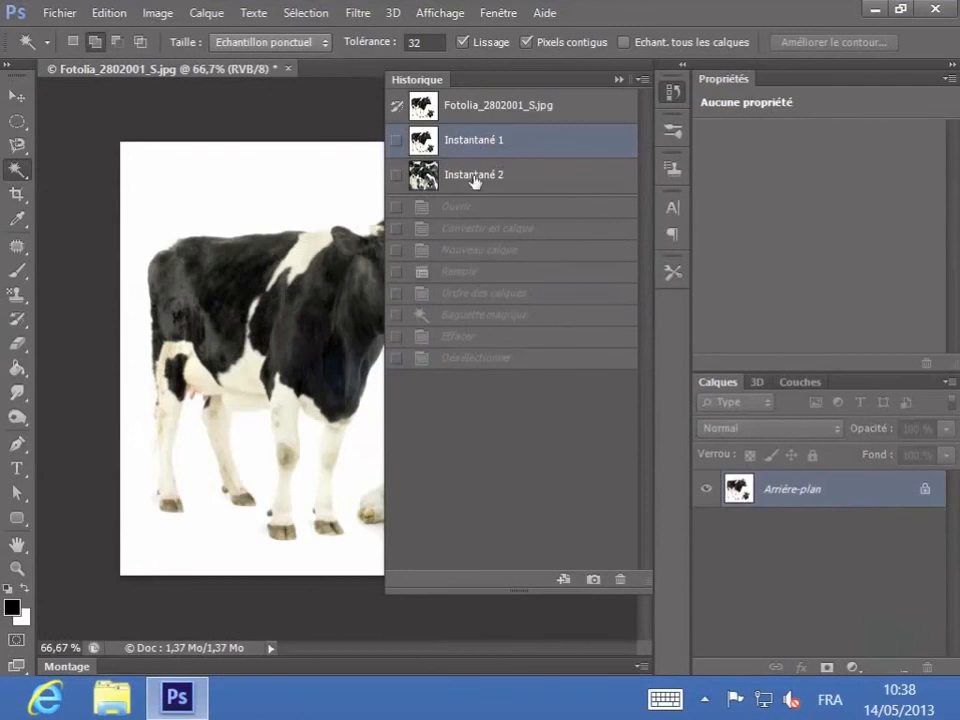
left_click(474, 176)
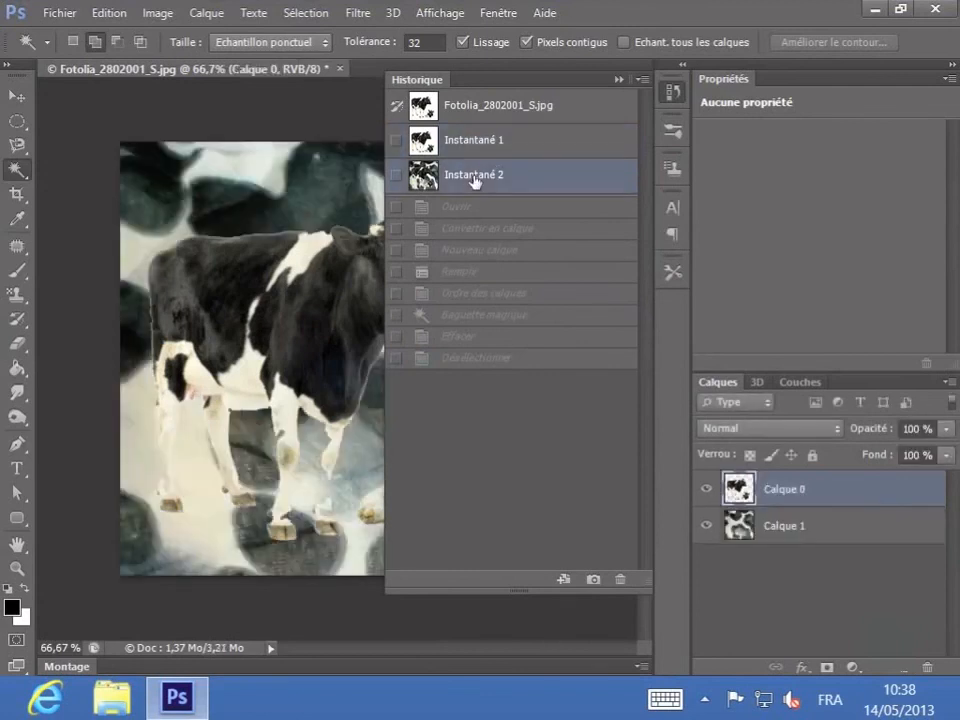
left_click(619, 82)
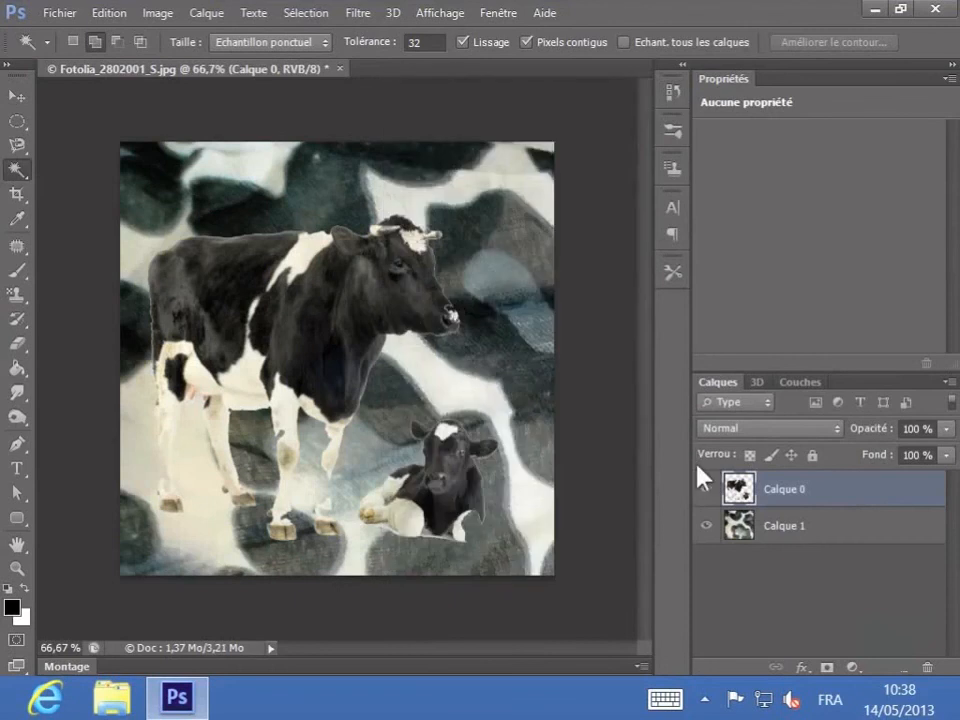
Give the pattern layer Calque 1 a Color Overlay (Incrustation couleur) in orange ff7200.
left_click(706, 489)
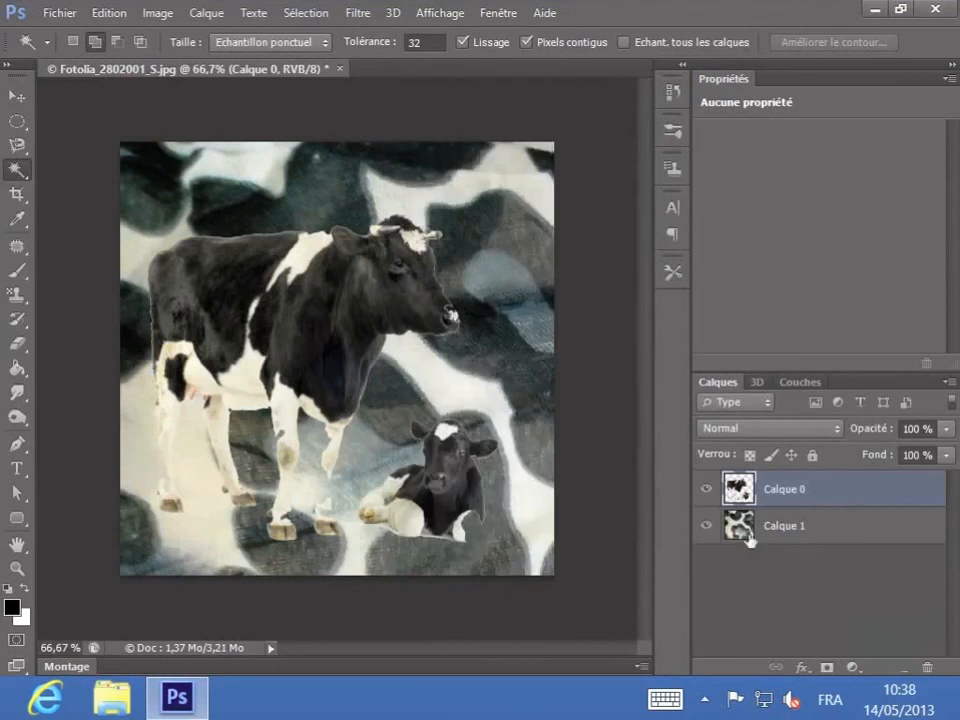
left_click(808, 531)
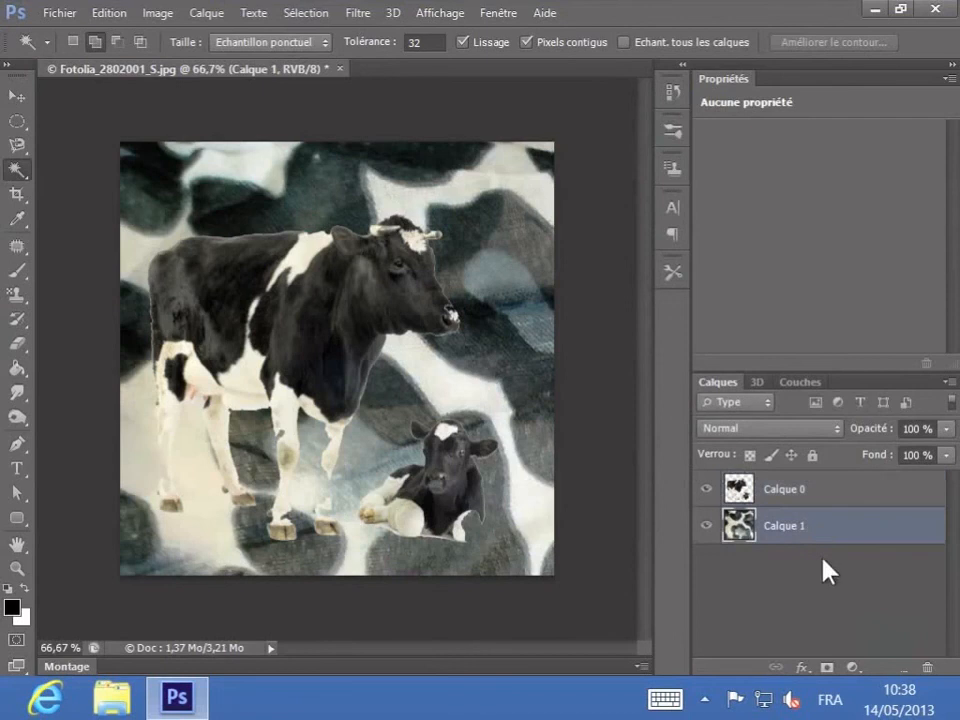
double_click(917, 527)
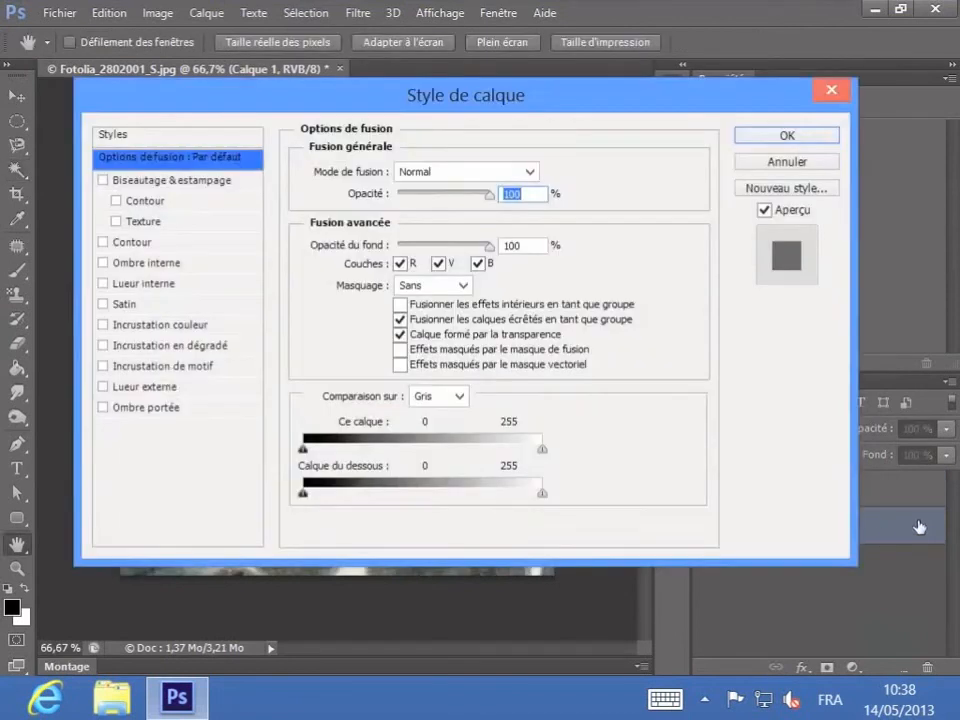
left_click(163, 331)
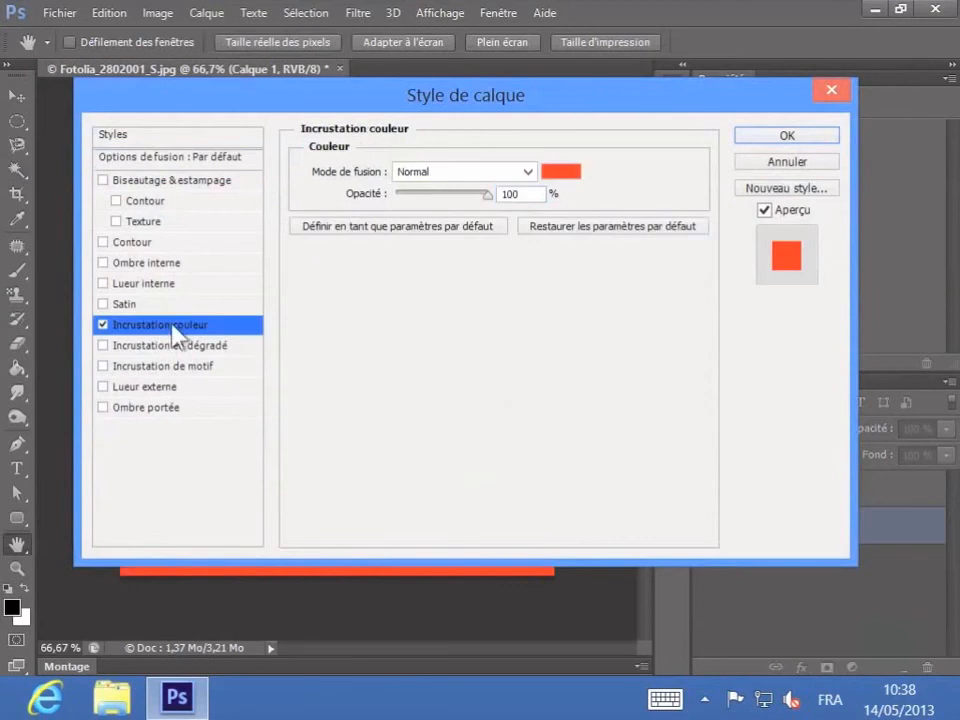
left_click(571, 174)
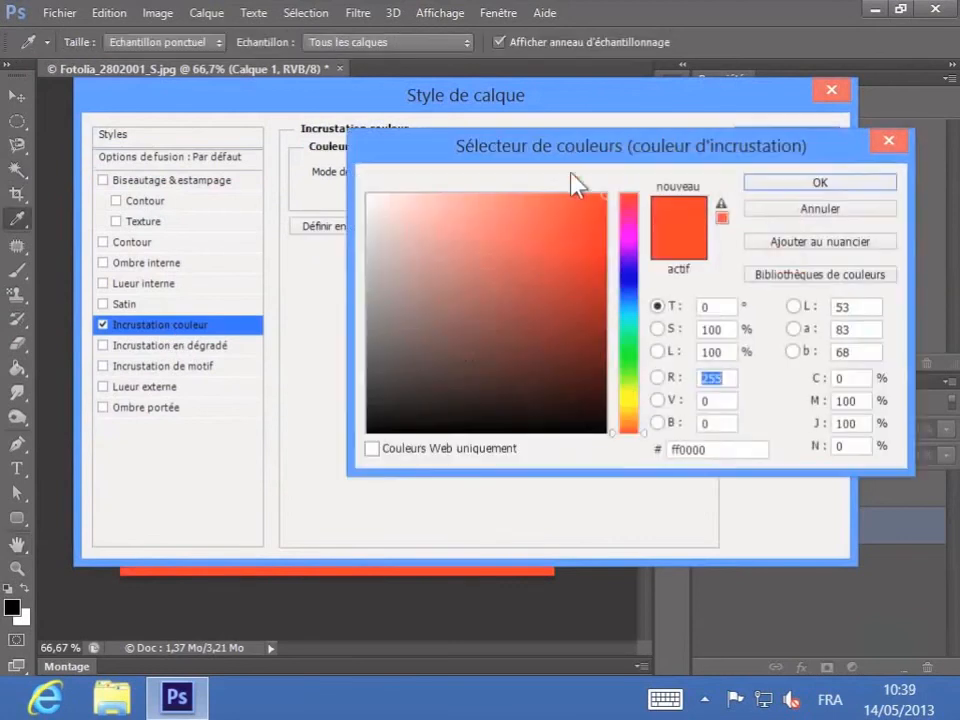
left_click(630, 412)
left_click_drag(632, 418, 630, 423)
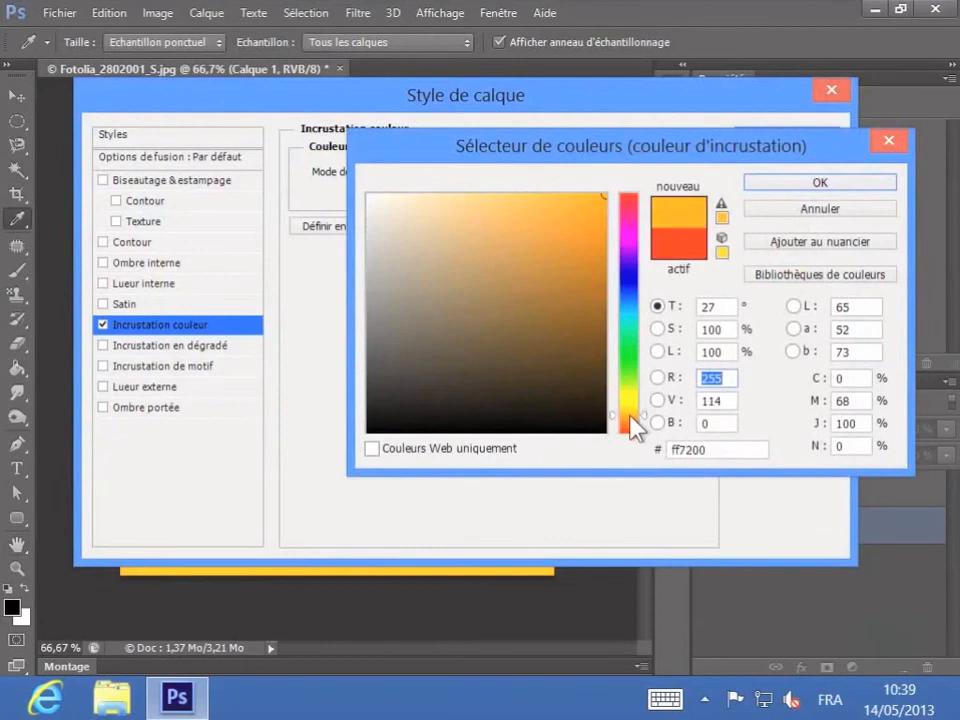
left_click(789, 188)
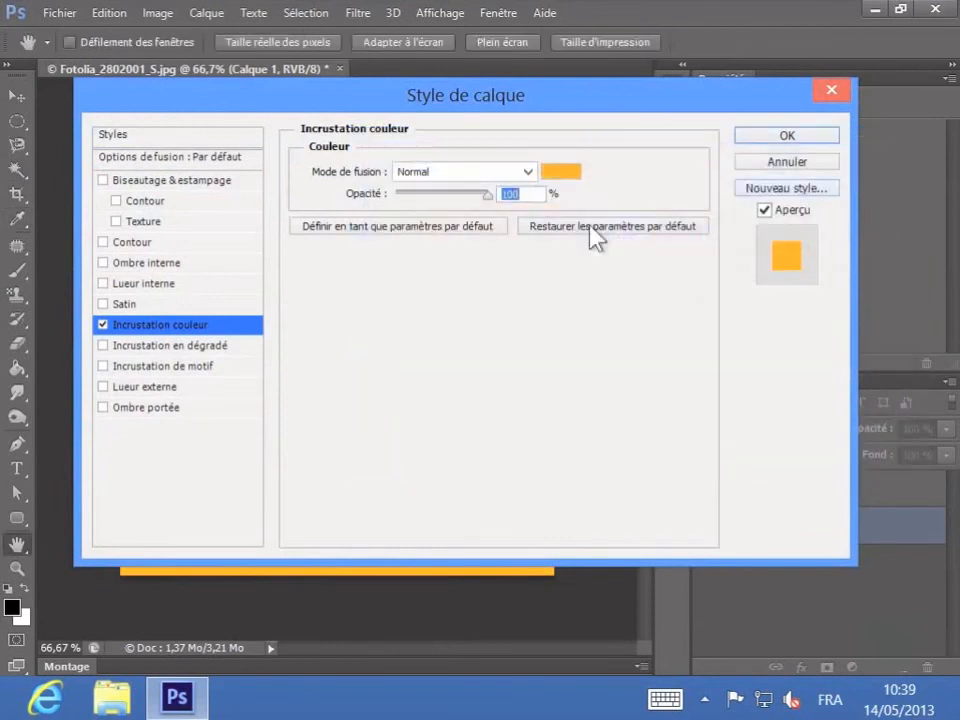
Set the overlay's blend mode to Densité couleur + and apply the layer style.
left_click(527, 172)
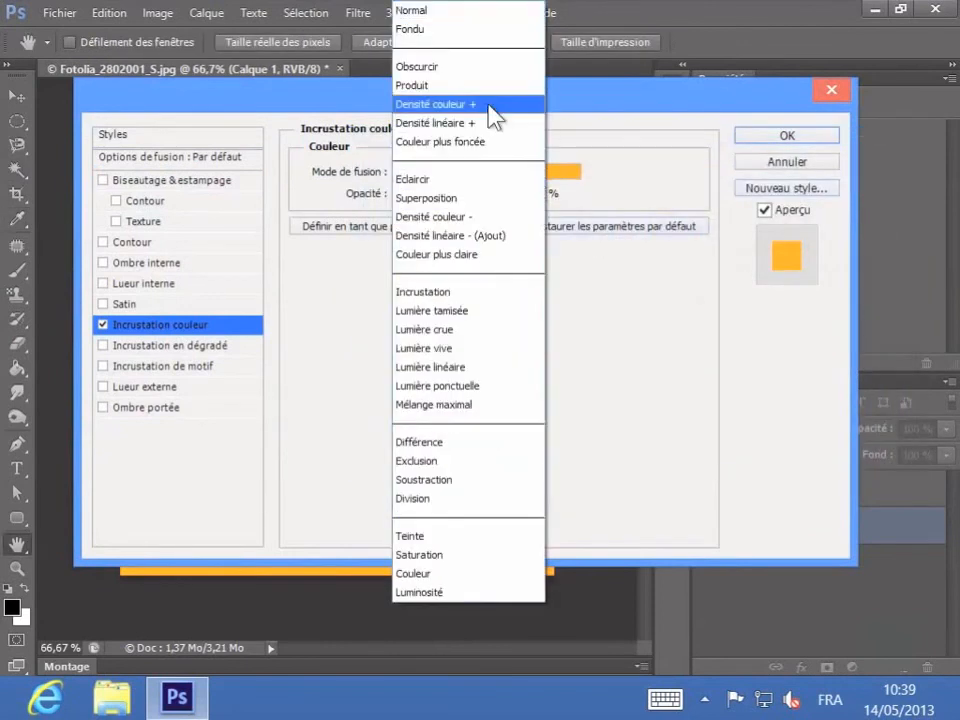
left_click(490, 107)
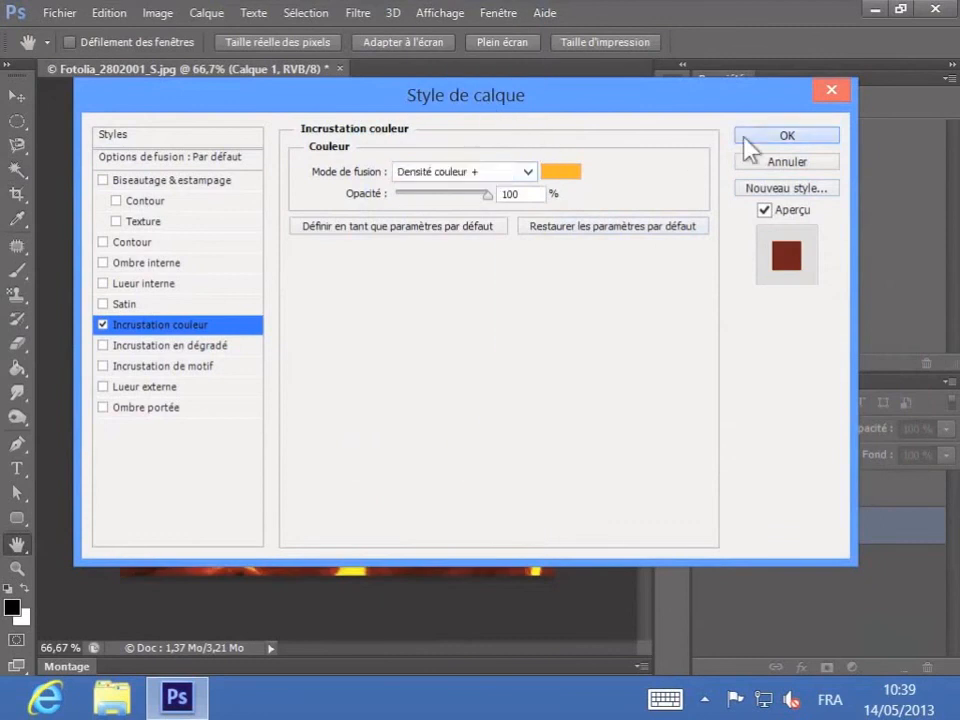
left_click(745, 138)
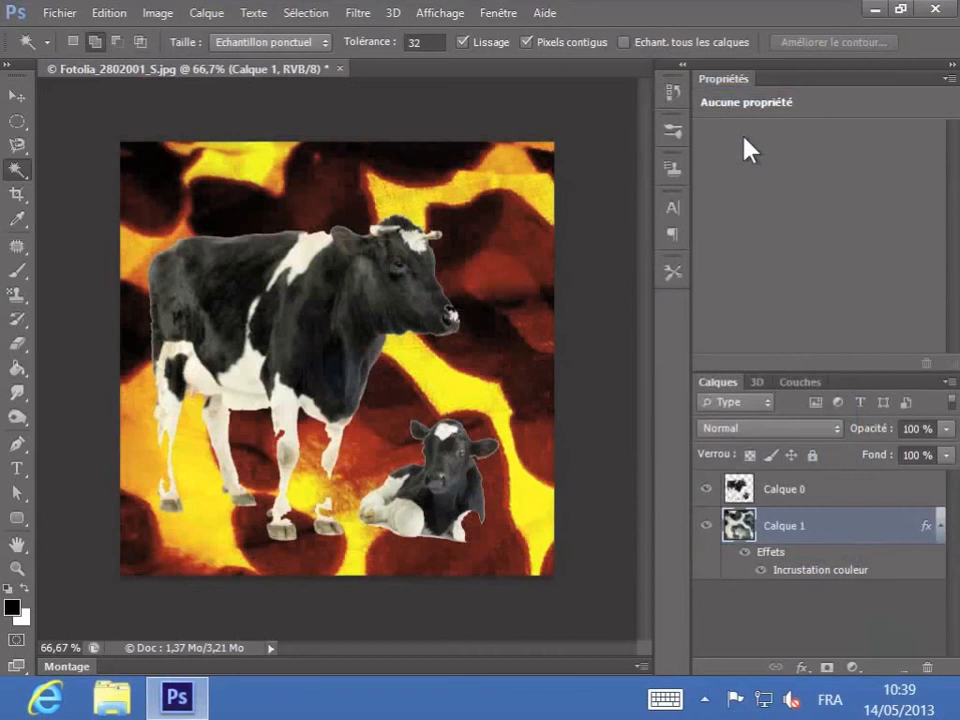
Save a third history snapshot with the orange overlay, switch between it and Instantané 2, and finish on Instantané 2.
left_click(671, 90)
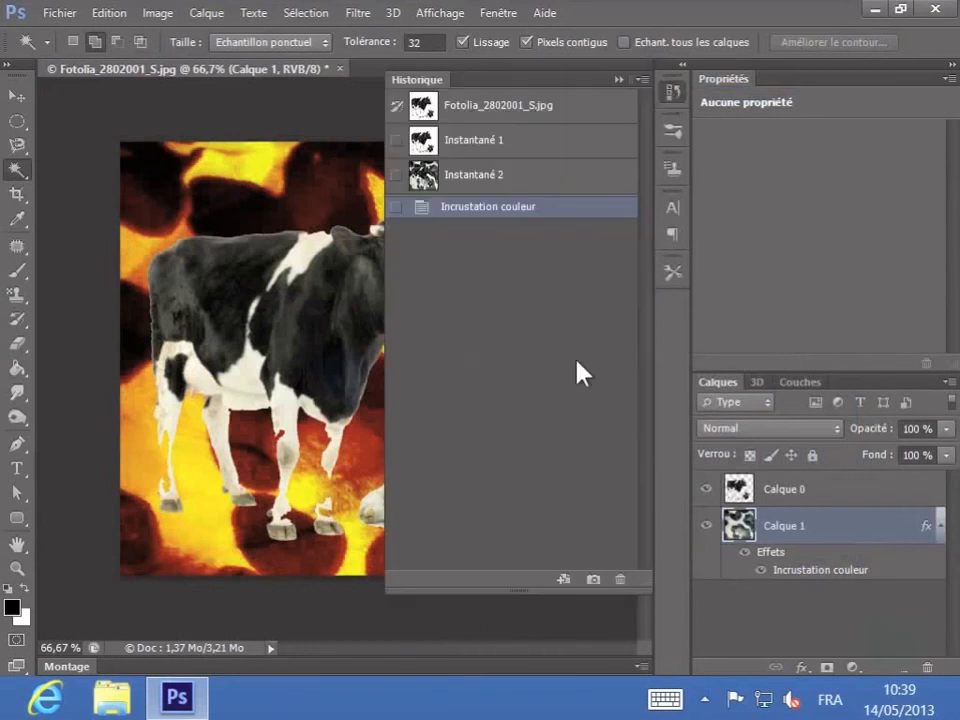
left_click(593, 580)
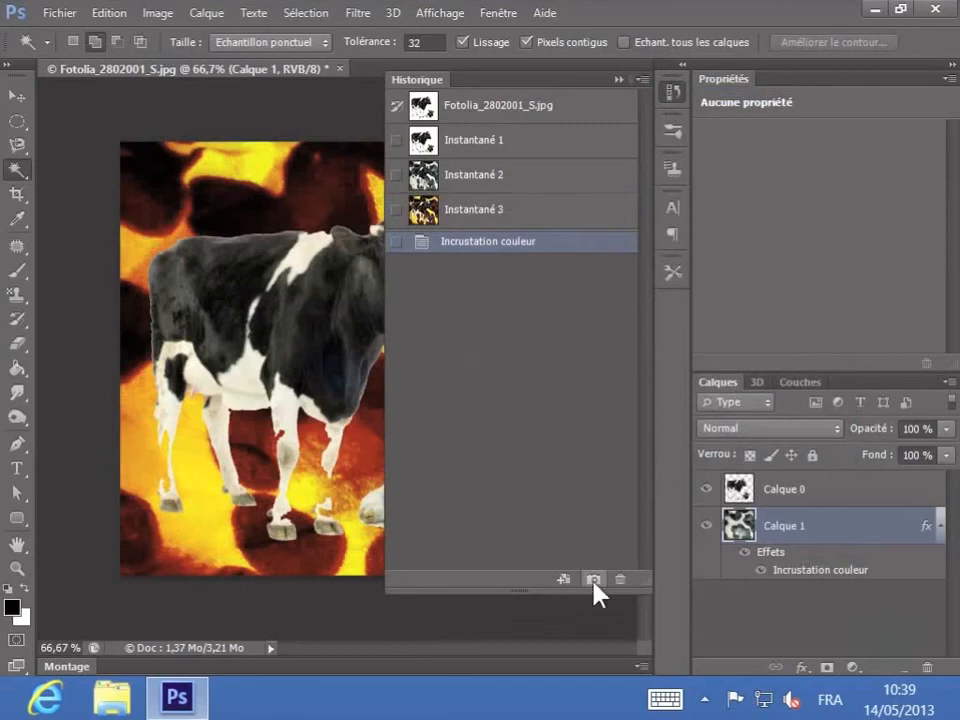
left_click(516, 208)
left_click(521, 174)
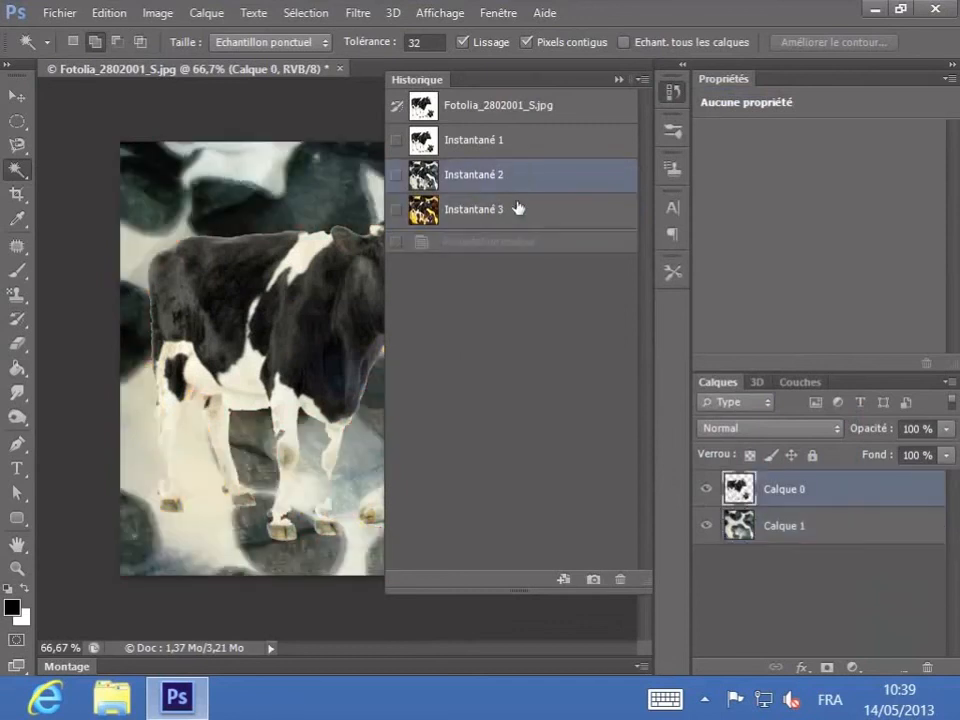
left_click(516, 208)
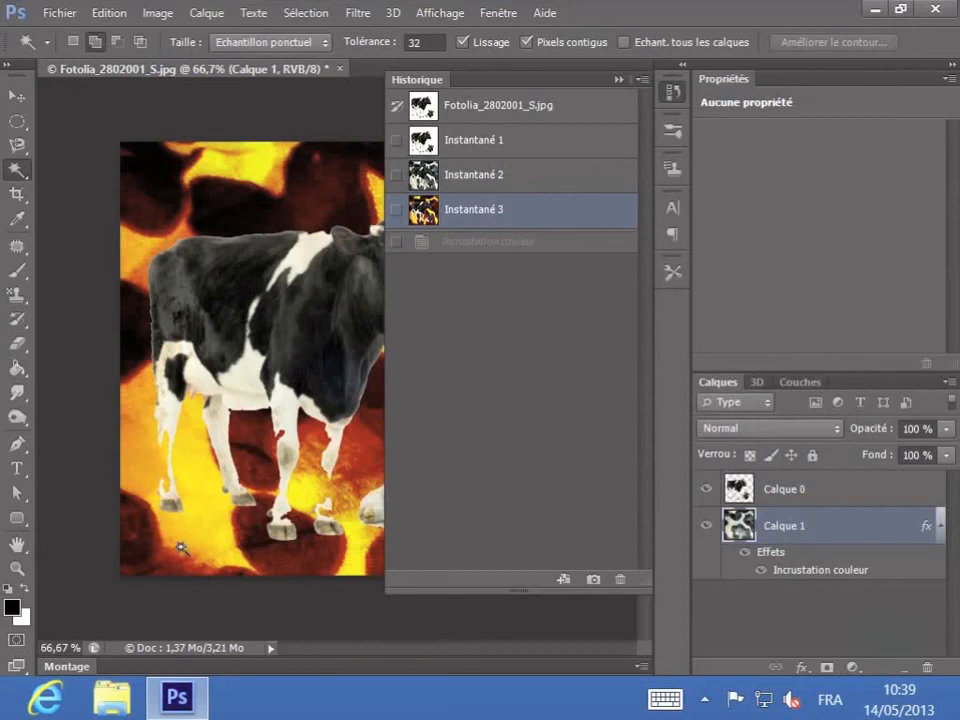
left_click(470, 177)
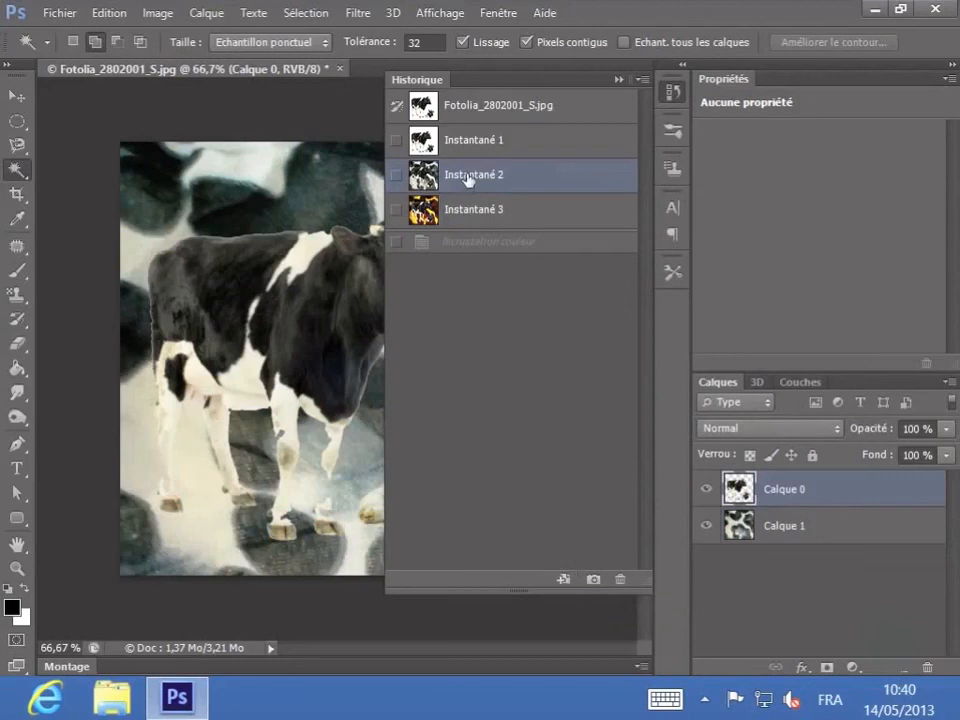
Create a new document from the history snapshot Instantané 2 and collapse the history to reveal the whole image.
left_click(563, 580)
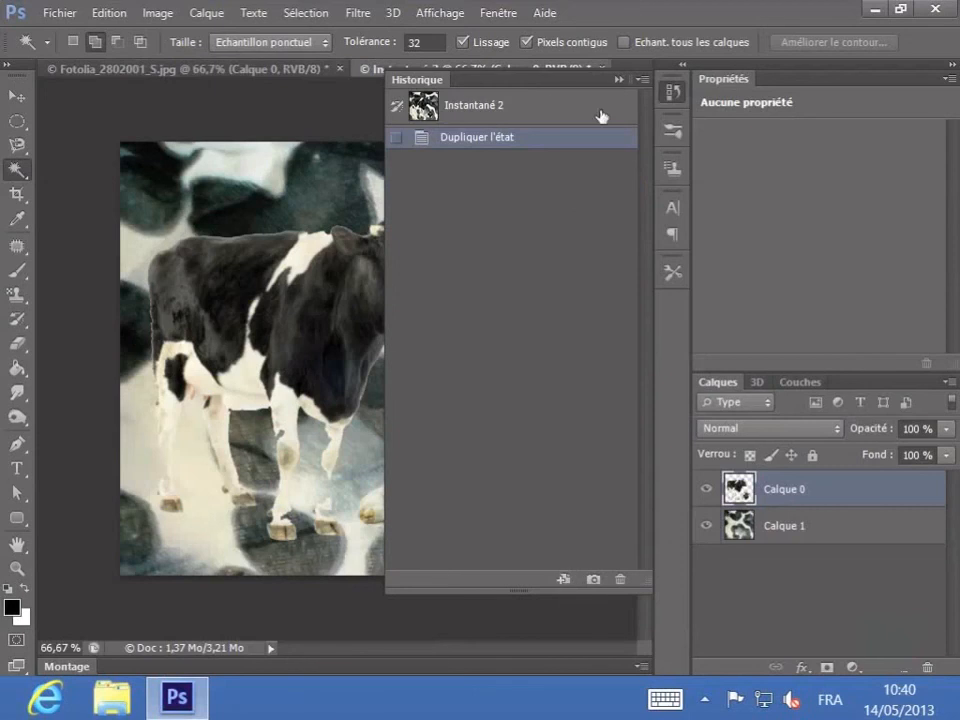
left_click(620, 79)
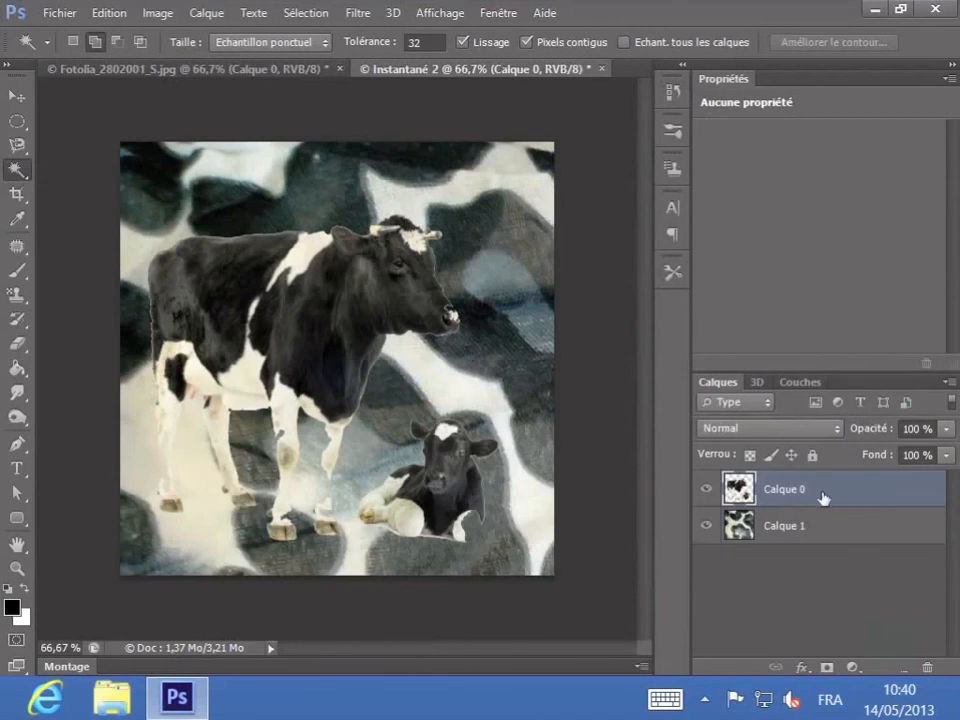
Restore Instantané 3 in Fotolia_2802001_S.jpg, compare it with the duplicated Instantané 2 document, and return to the original document.
left_click(165, 68)
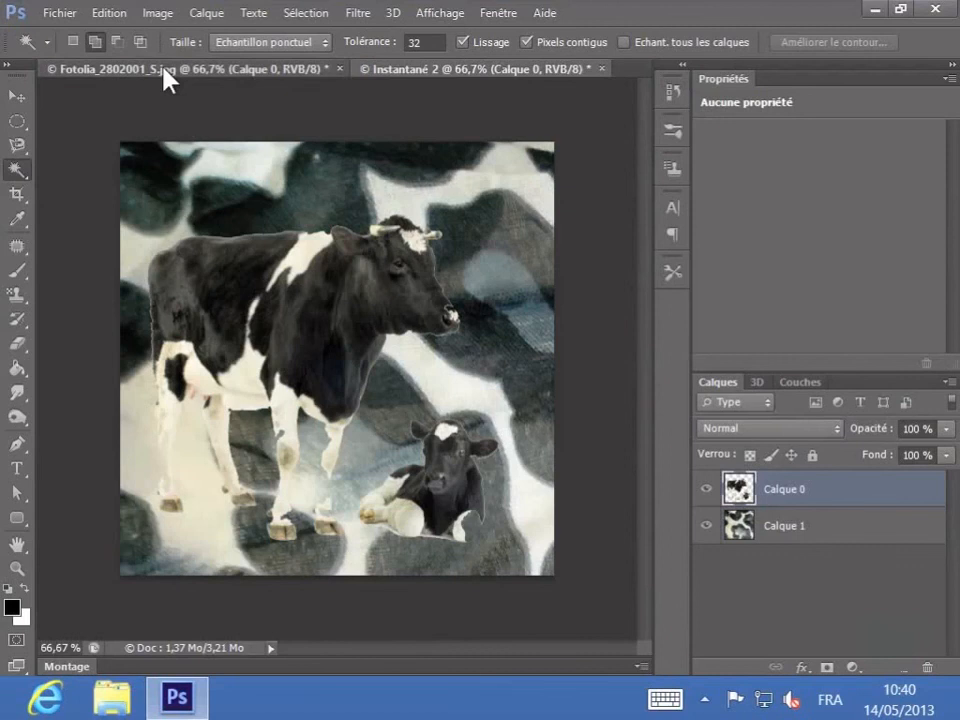
left_click(672, 95)
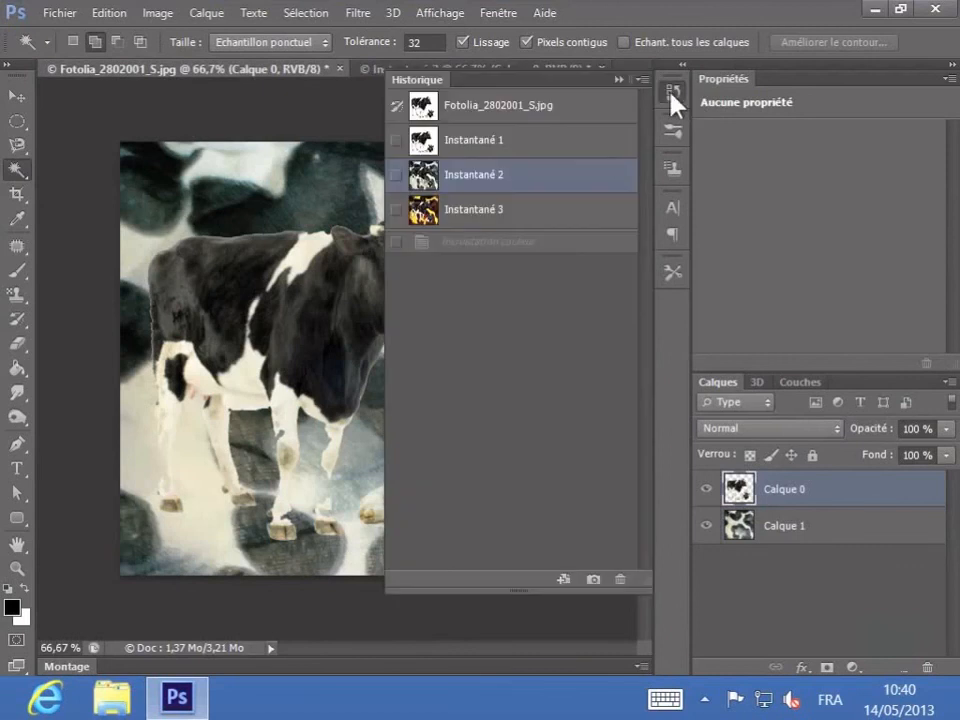
left_click(489, 211)
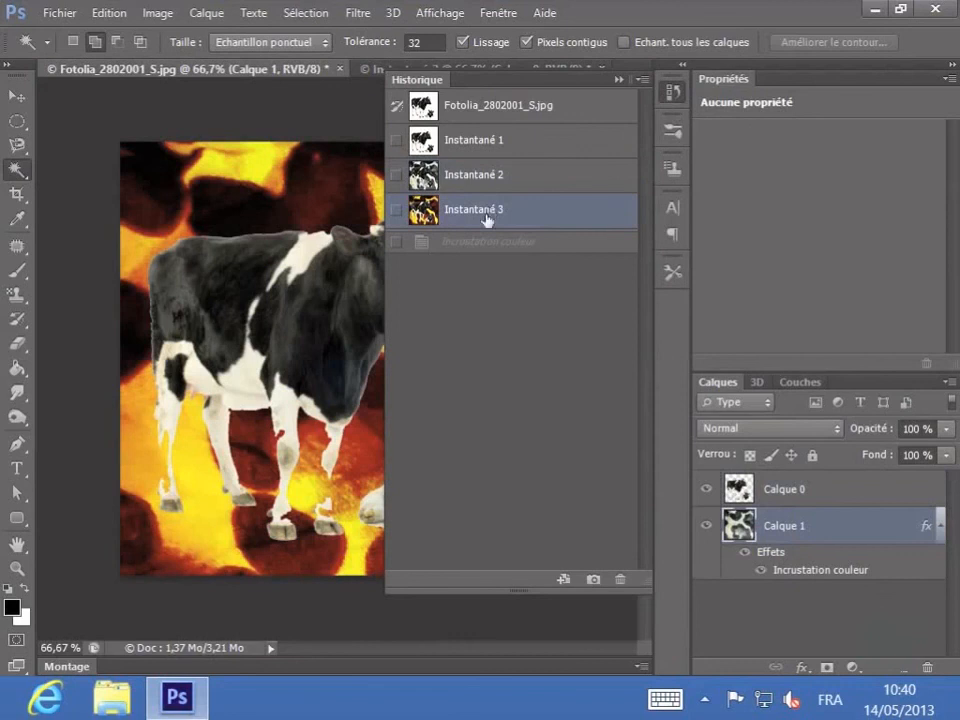
left_click(365, 68)
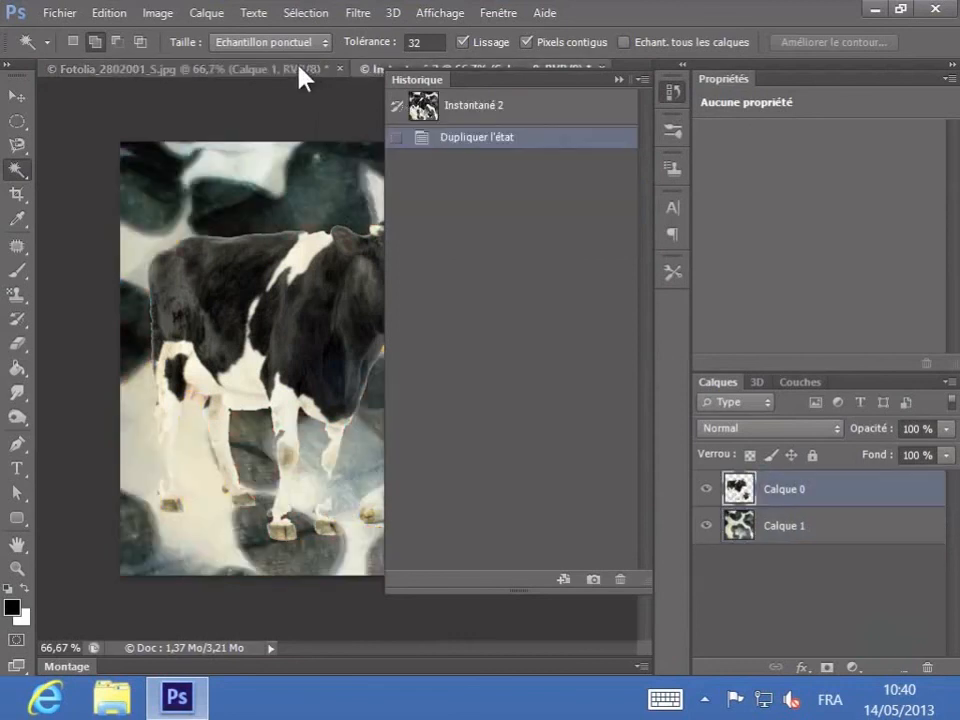
left_click(300, 78)
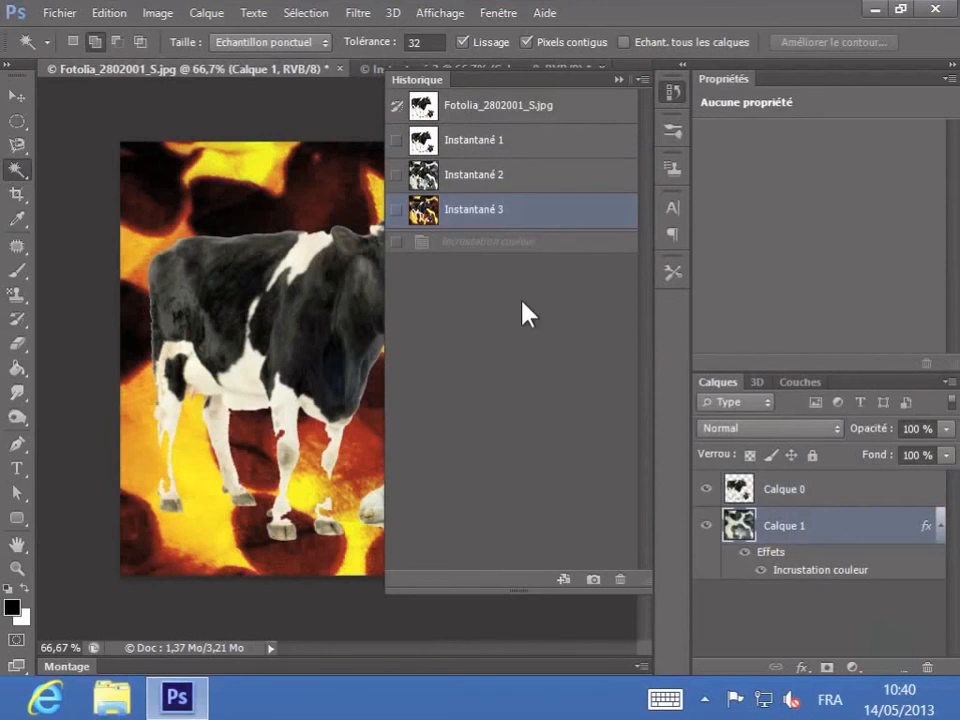
Delete the snapshot Instantané 1 from Fotolia_2802001_S.jpg and set the image to Instantané 3, leaving the history collapsed.
left_click(505, 141)
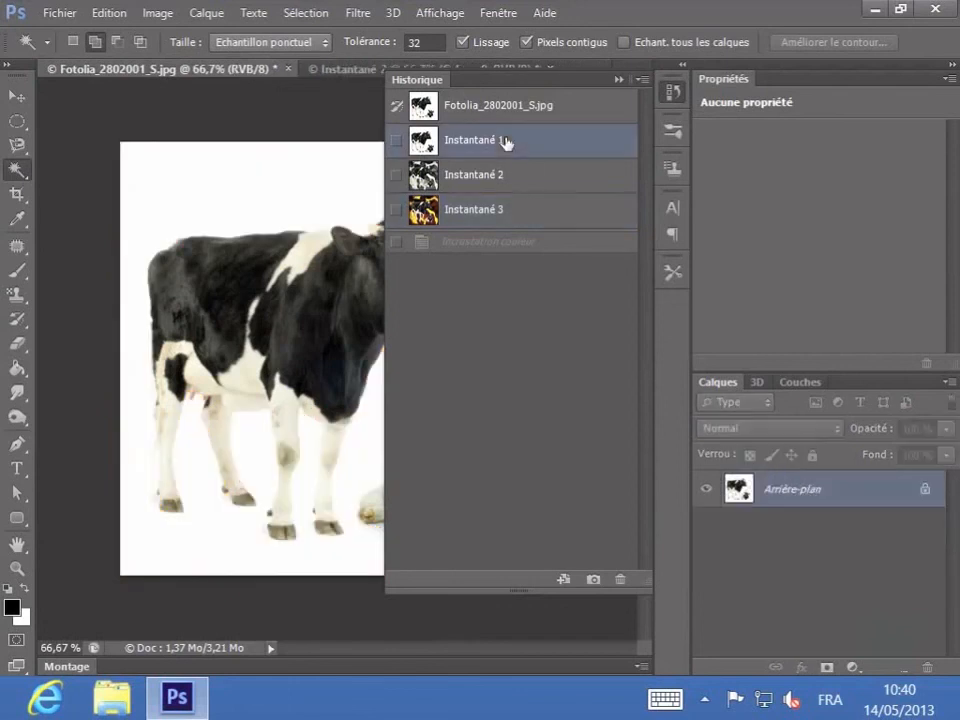
left_click(620, 580)
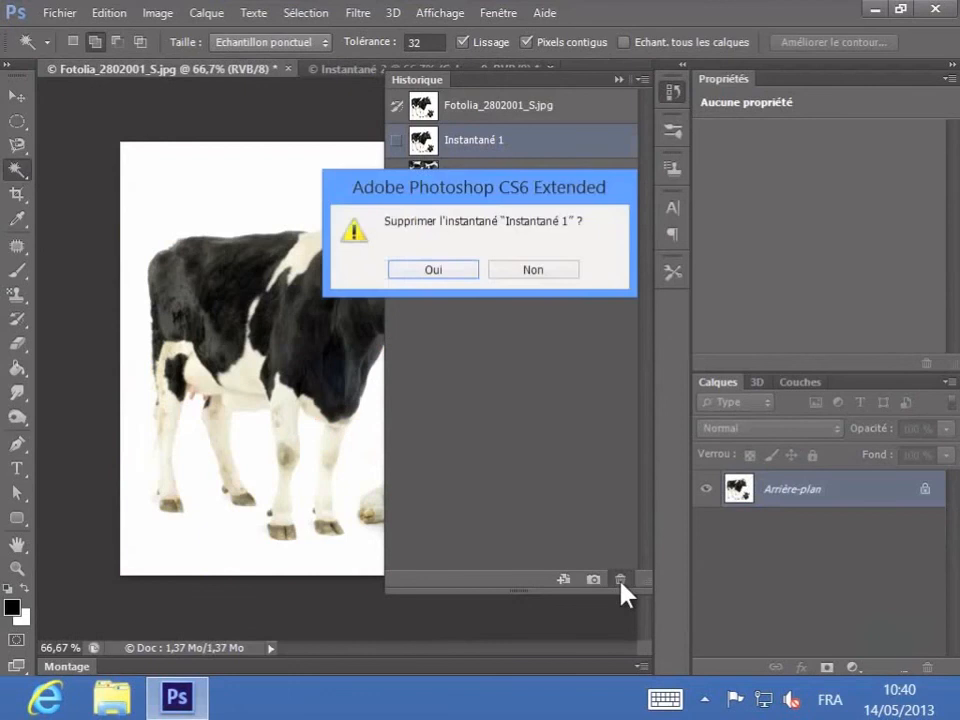
left_click(457, 271)
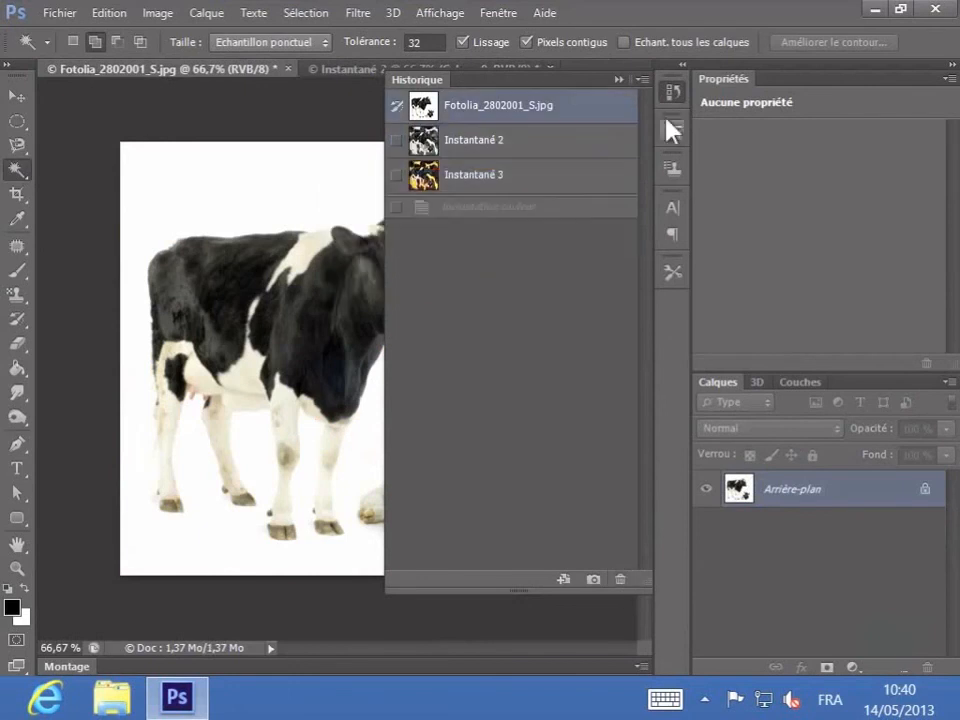
left_click(525, 176)
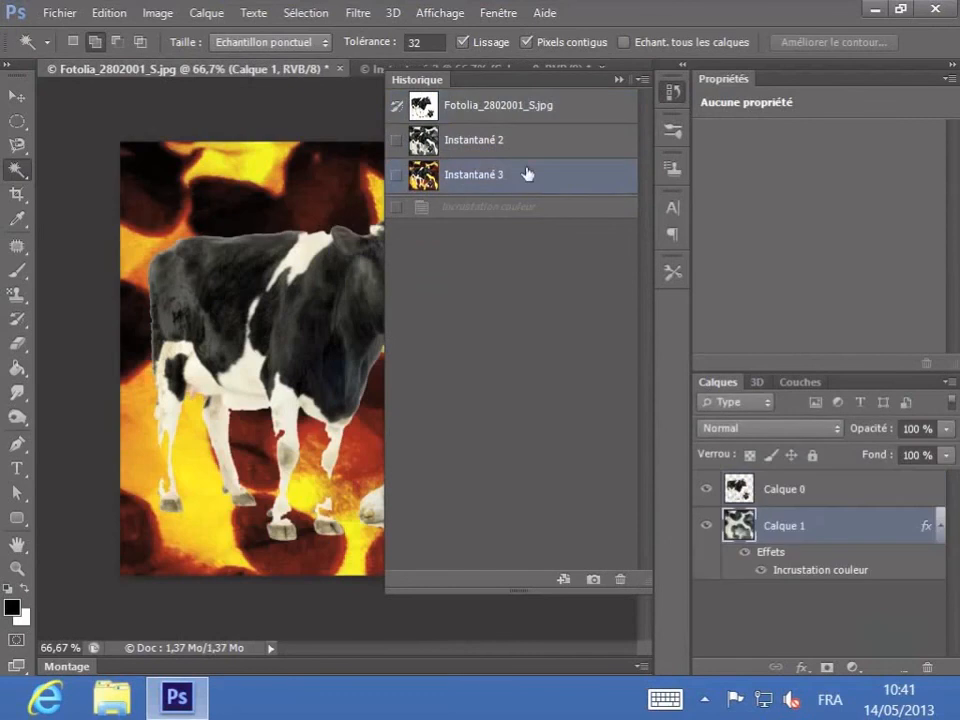
left_click(671, 96)
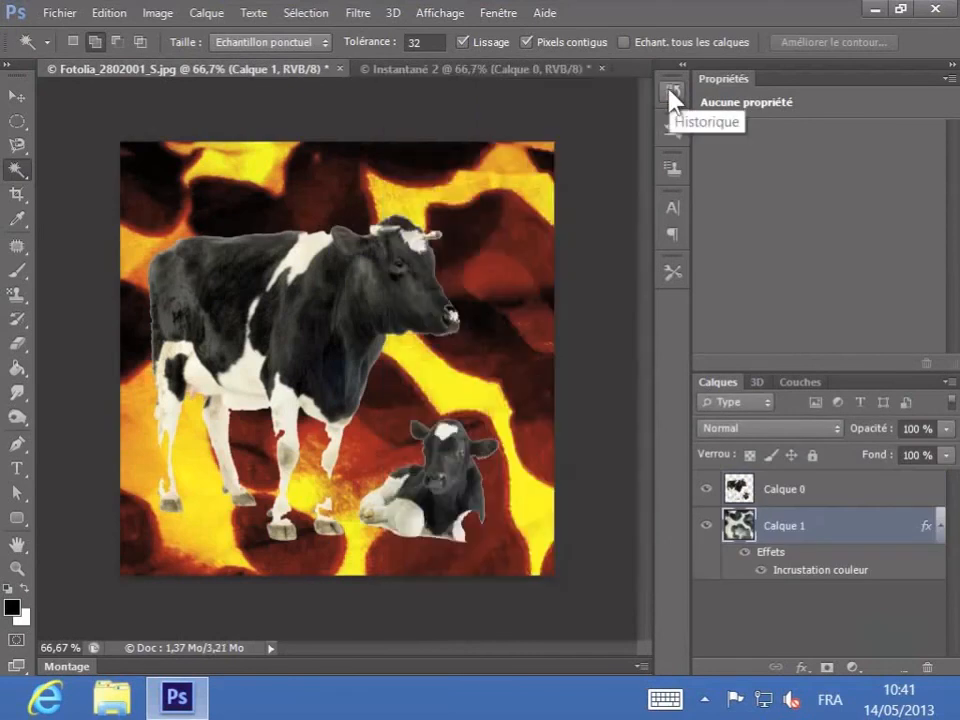